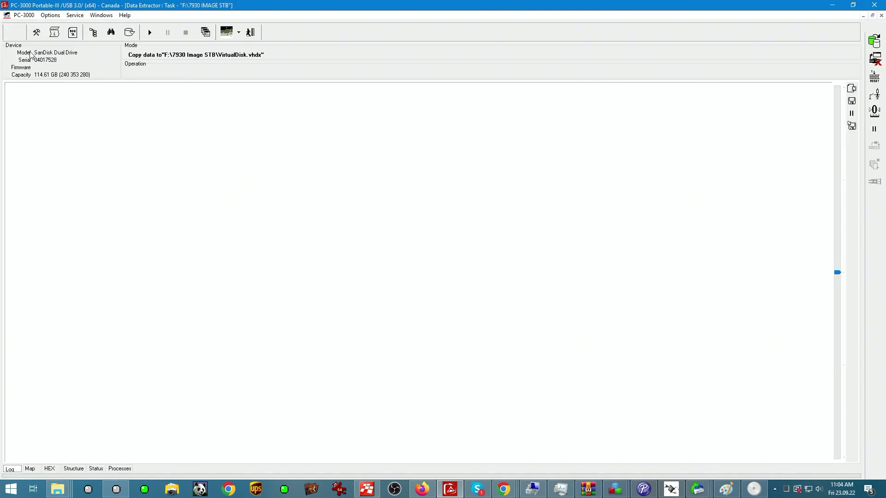
- Show the sector map and view the SanDisk drive's first sector with its partition table
left_click(30, 470)
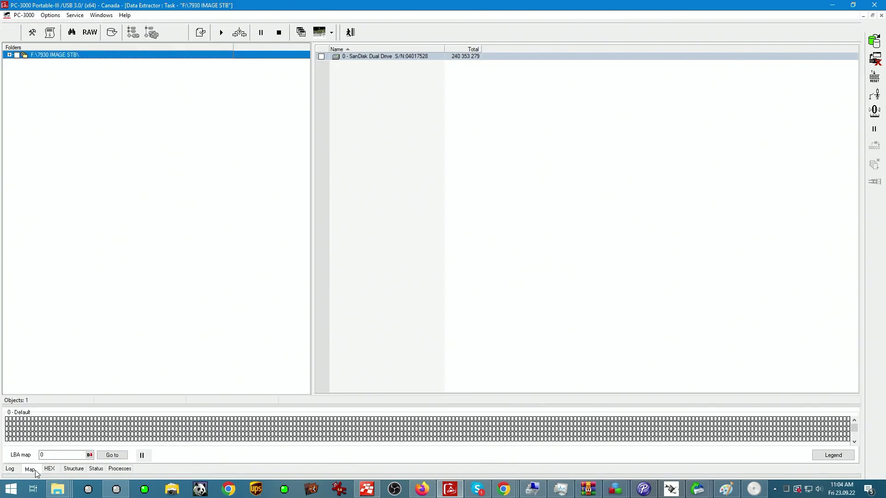
right_click(45, 65)
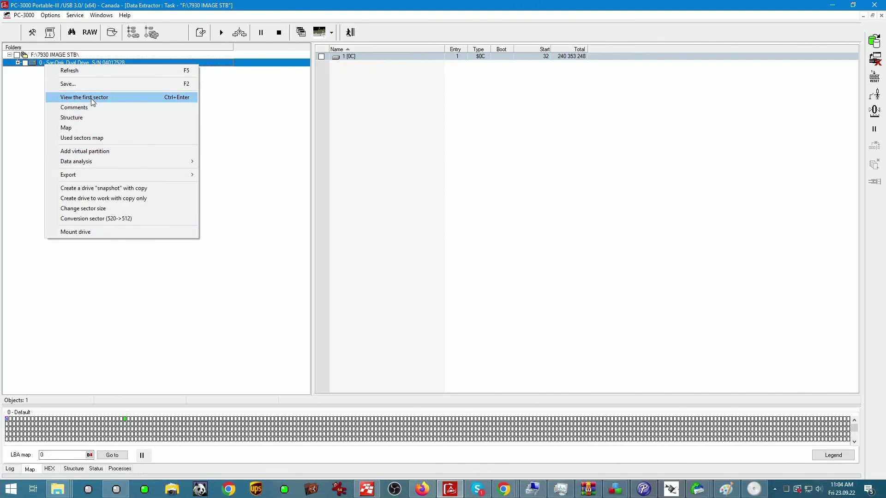
left_click(91, 98)
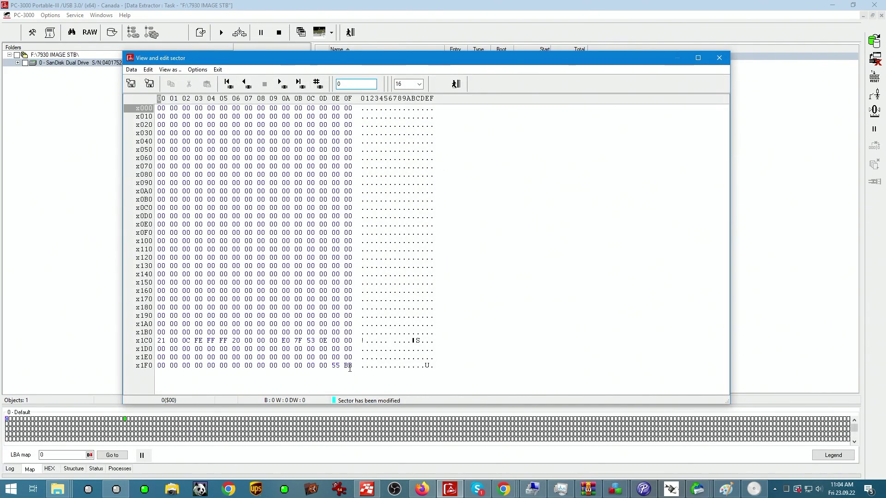
- Close the sector viewer and bring up the SanDisk drive's actions menu
left_click(719, 58)
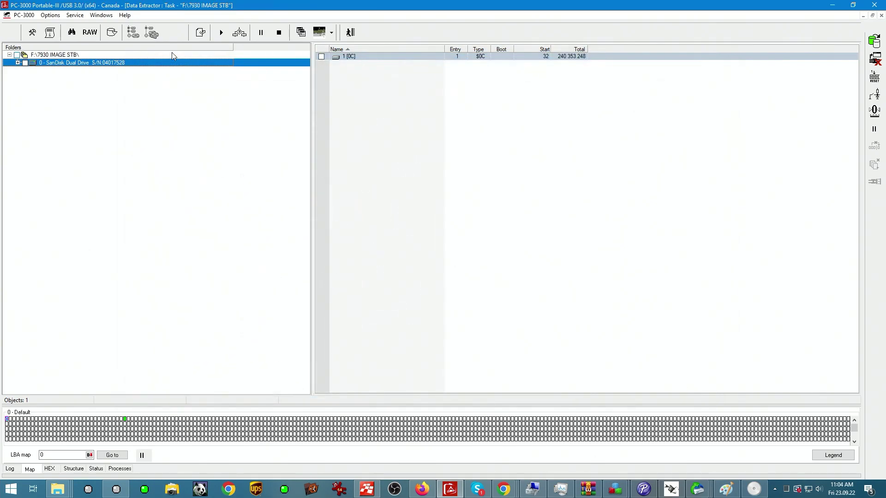
right_click(118, 65)
right_click(224, 43)
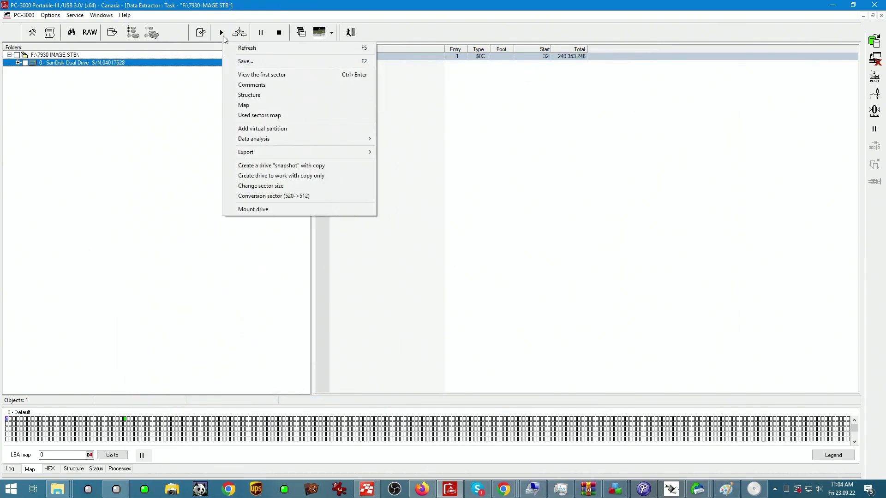
right_click(86, 62)
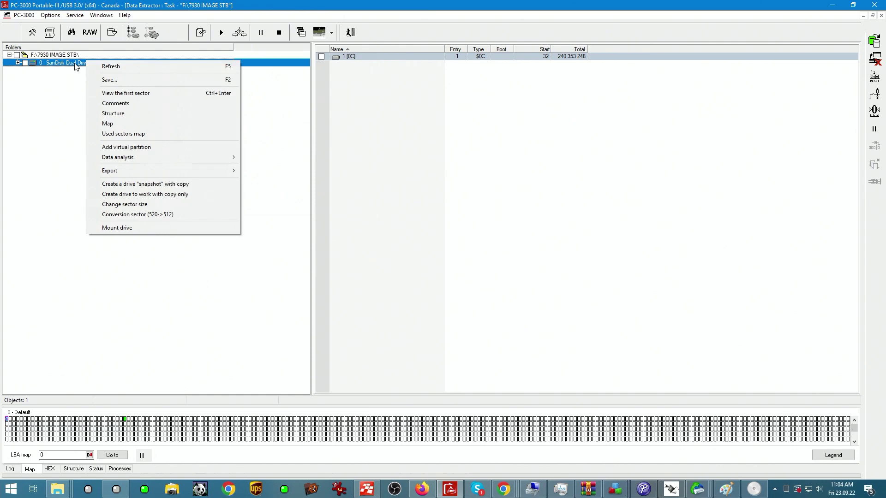
- Expand the drive to partition 1 [0C] and build the FAT32 volume's used-sectors map by FAT
left_click(18, 63)
left_click(55, 71)
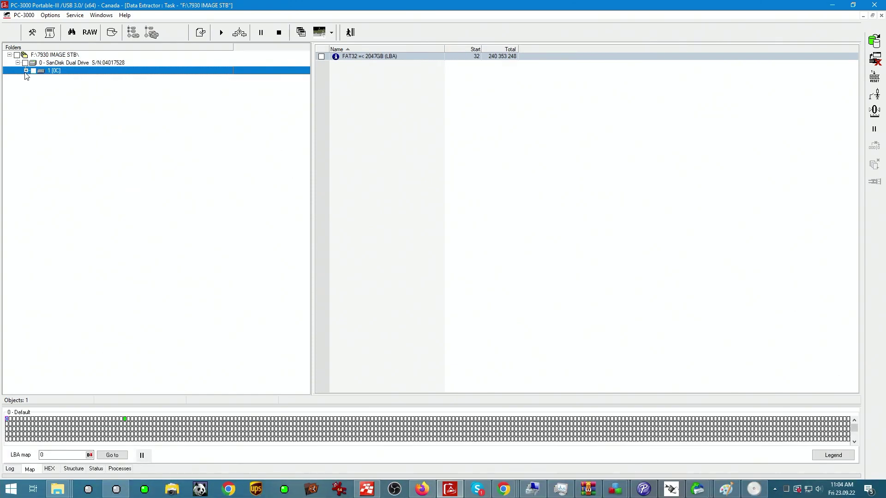
left_click(26, 71)
left_click(69, 79)
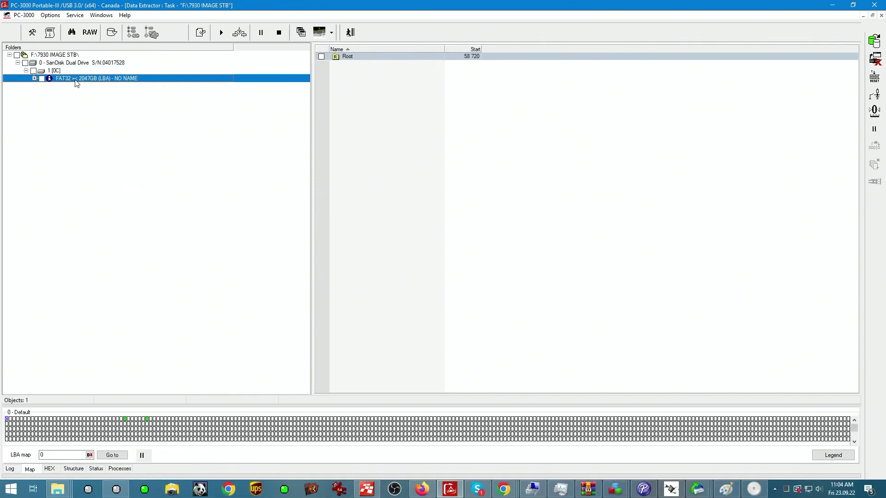
right_click(77, 81)
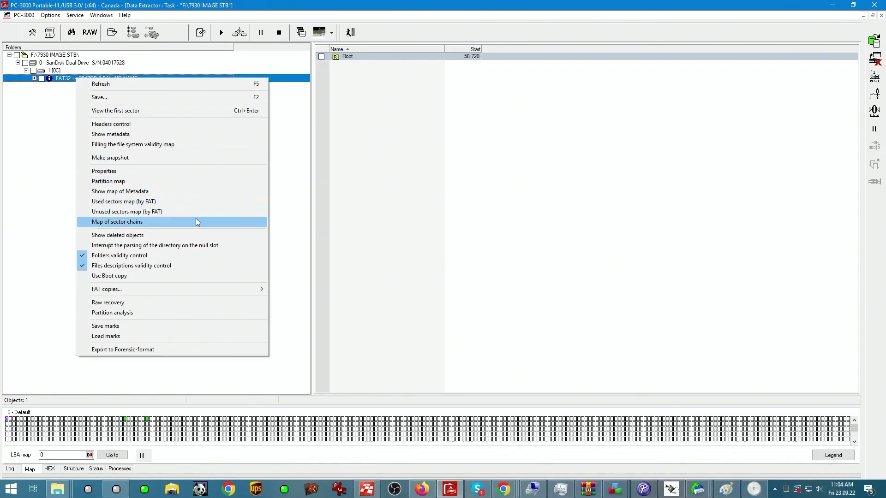
left_click(235, 202)
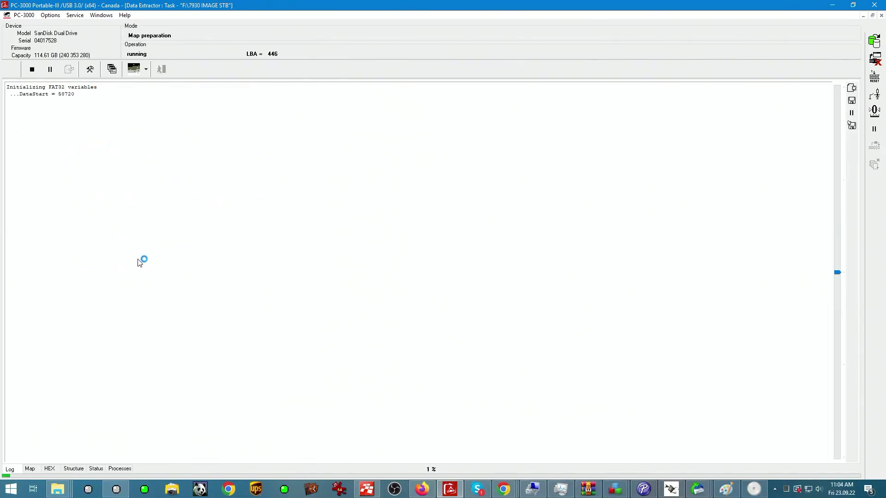
- On the green sector map, set and apply the copying Direction, then reopen the FAT32 volume's actions
left_click(37, 470)
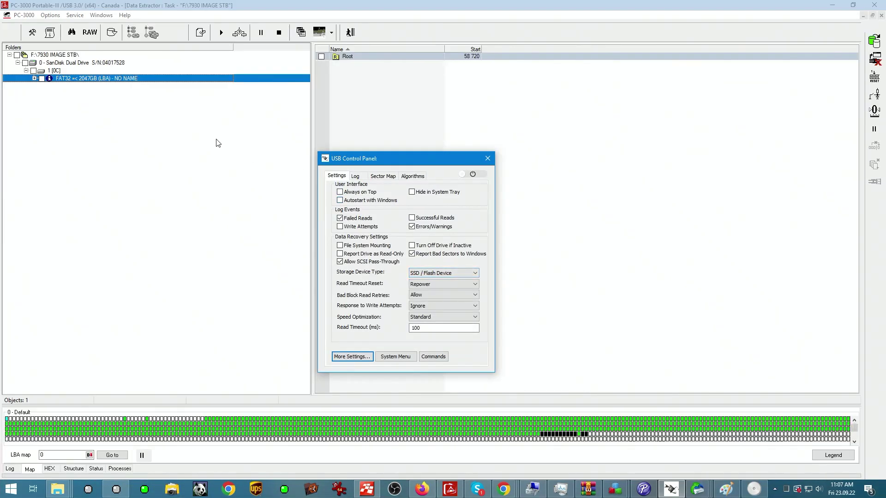
left_click(488, 172)
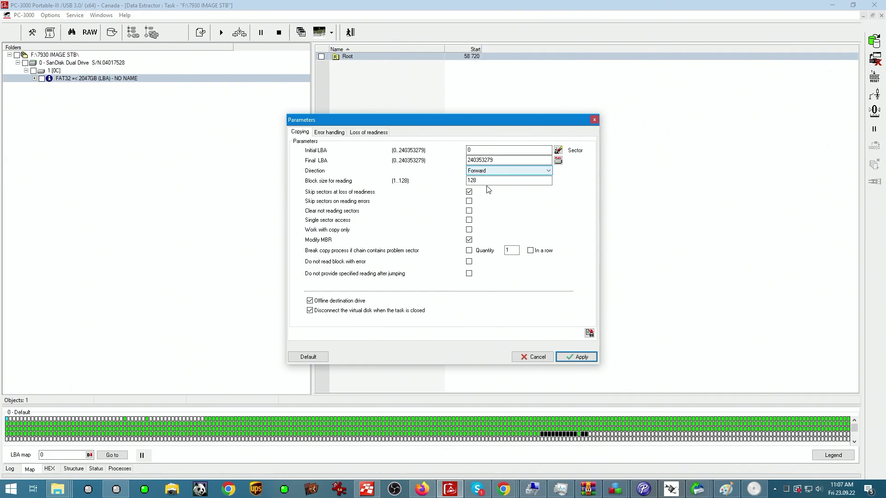
left_click(482, 185)
left_click(580, 357)
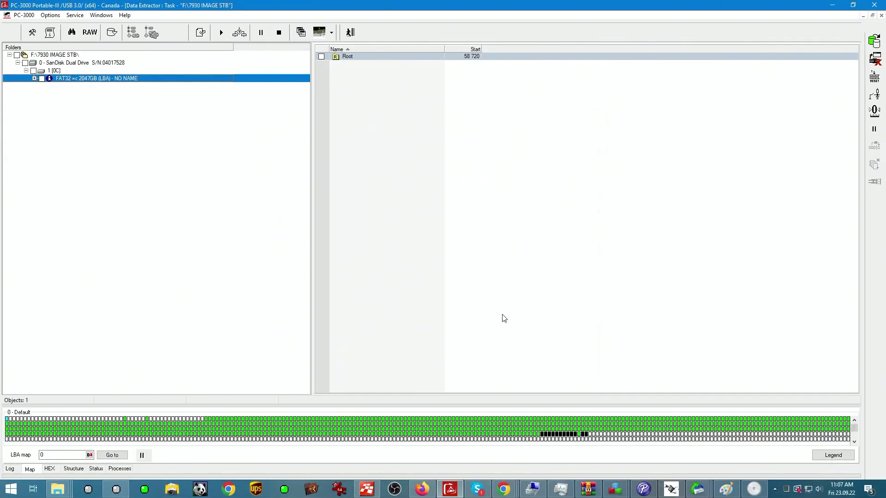
right_click(91, 83)
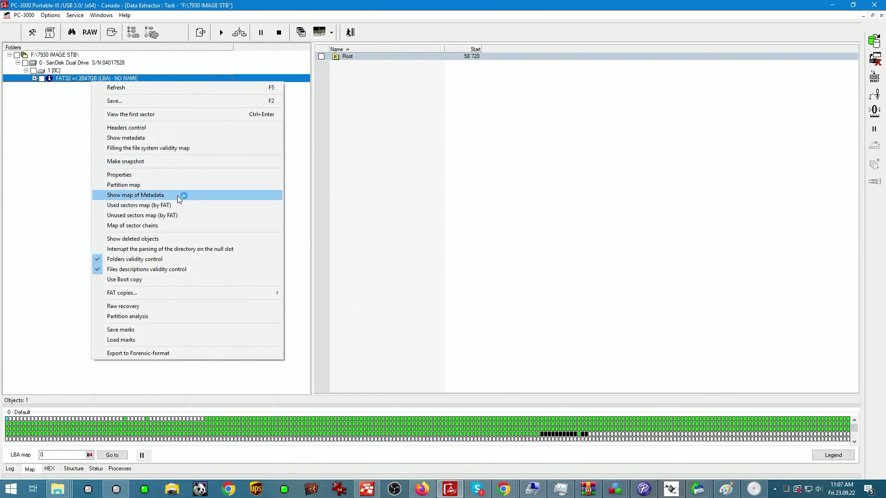
right_click(221, 36)
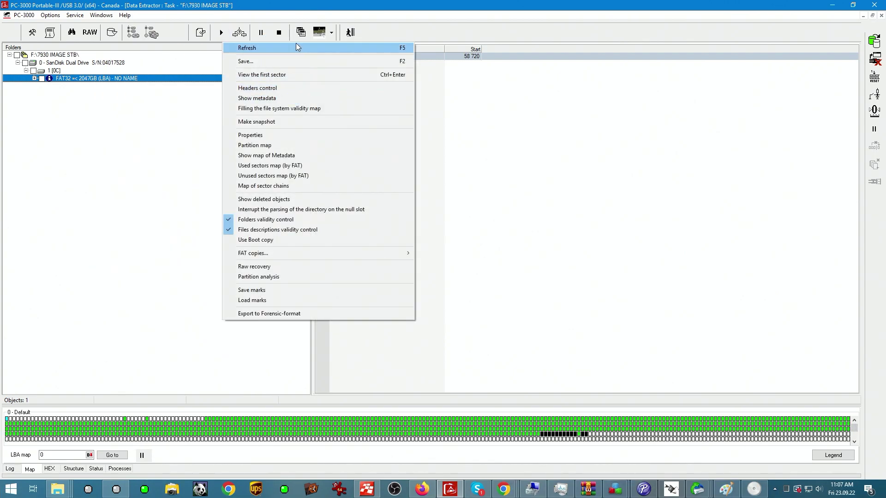
- Start Make data copy into the virtual disk image and watch the sector map fill green
left_click(350, 32)
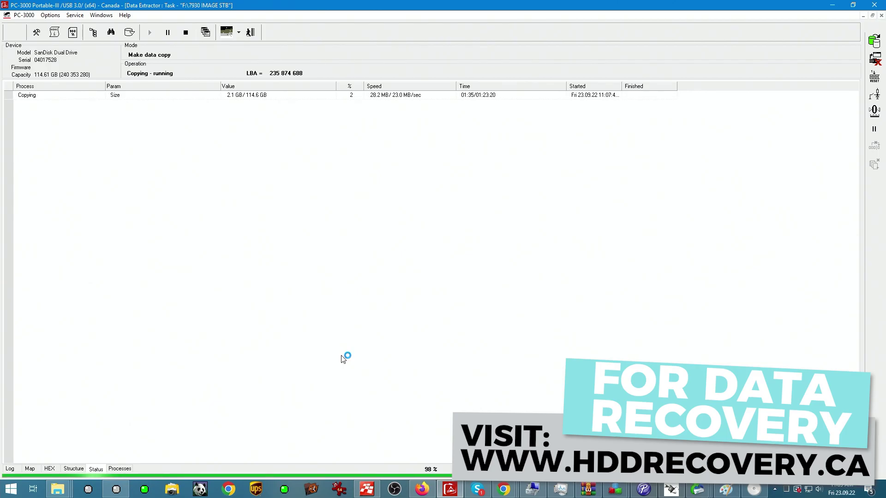
left_click(30, 468)
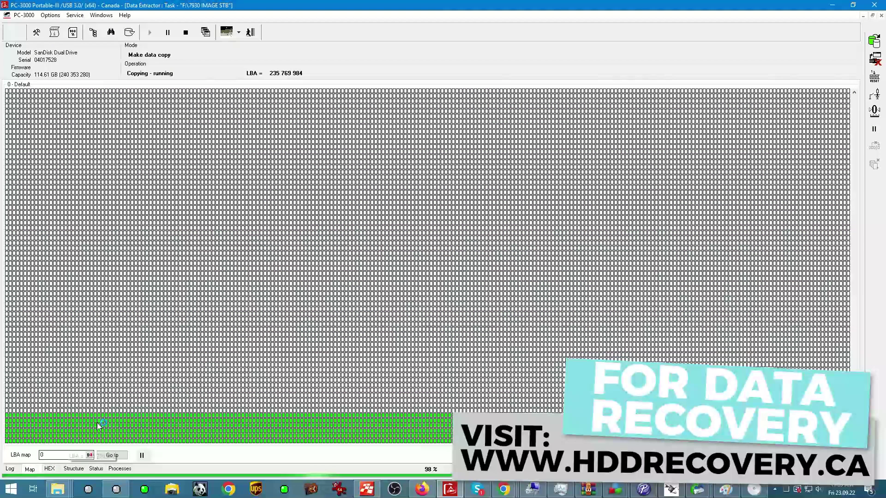